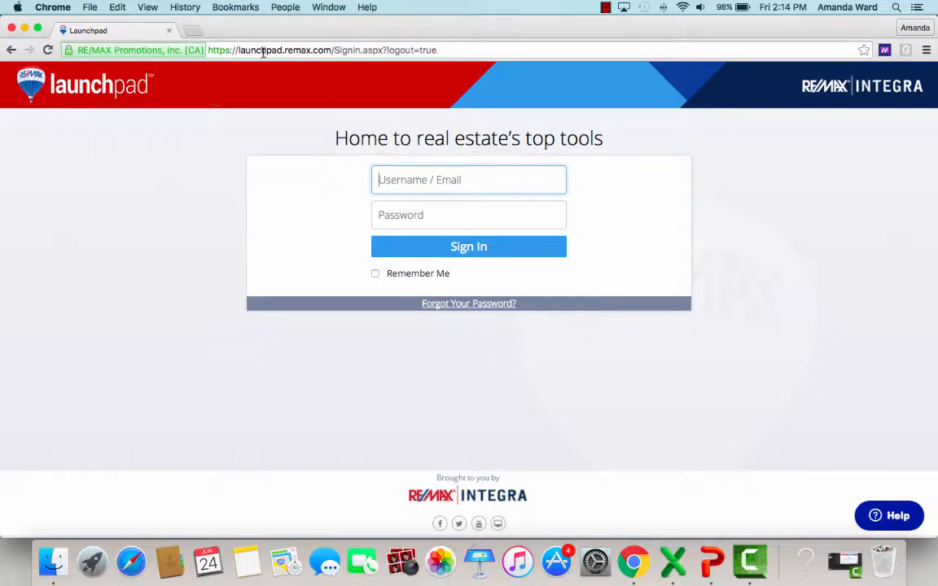
- Sign in to Launchpad by entering the account's username and password
left_click(417, 181)
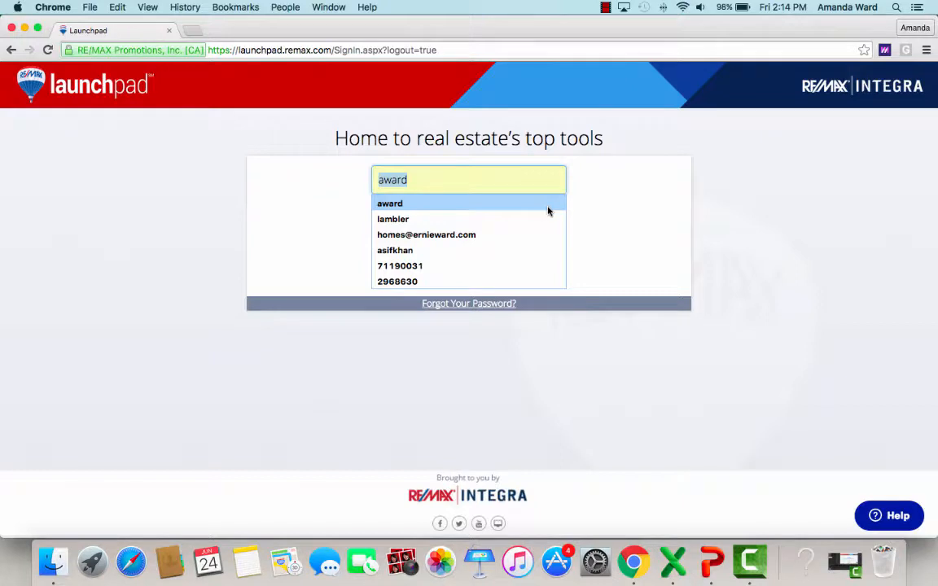
type("l")
key("Down")
key("Return")
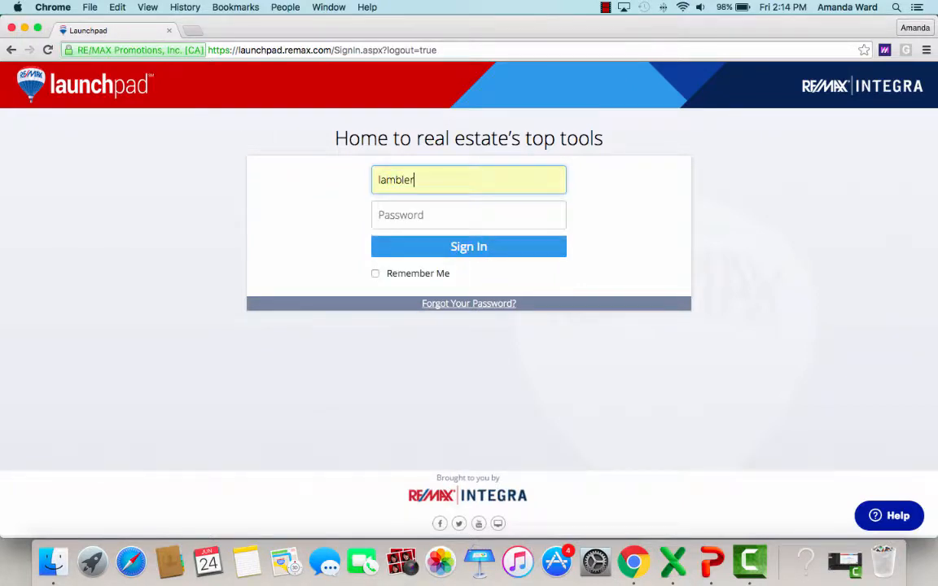
left_click(480, 221)
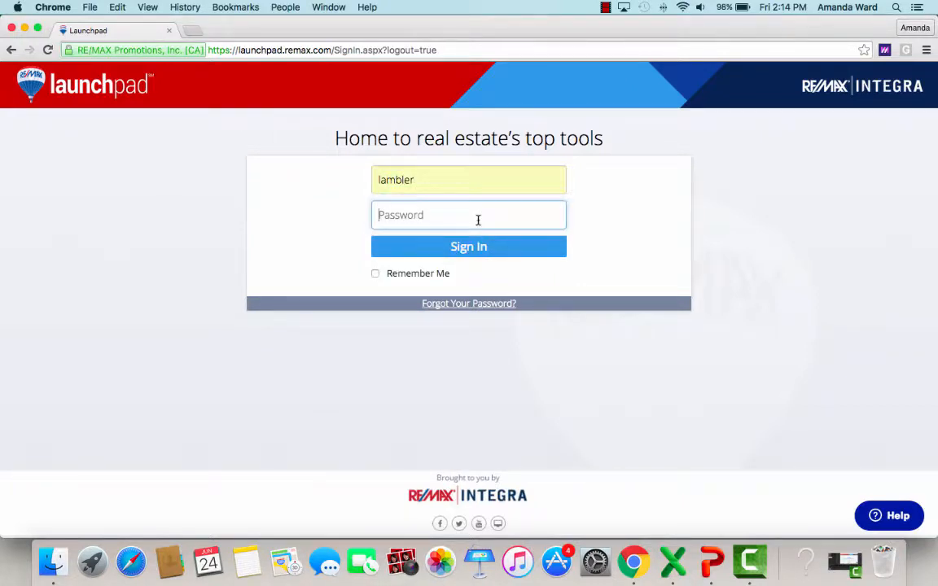
type("••••••")
left_click(478, 248)
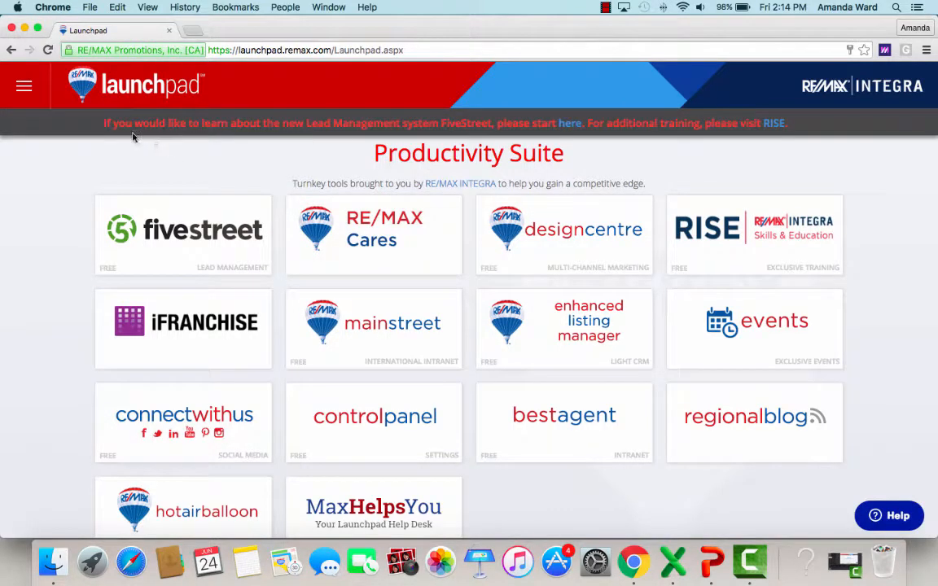
- Launch FiveStreet from the Productivity Suite and choose the first listed RE/MAX PROFESSIONALS INC account
left_click(198, 234)
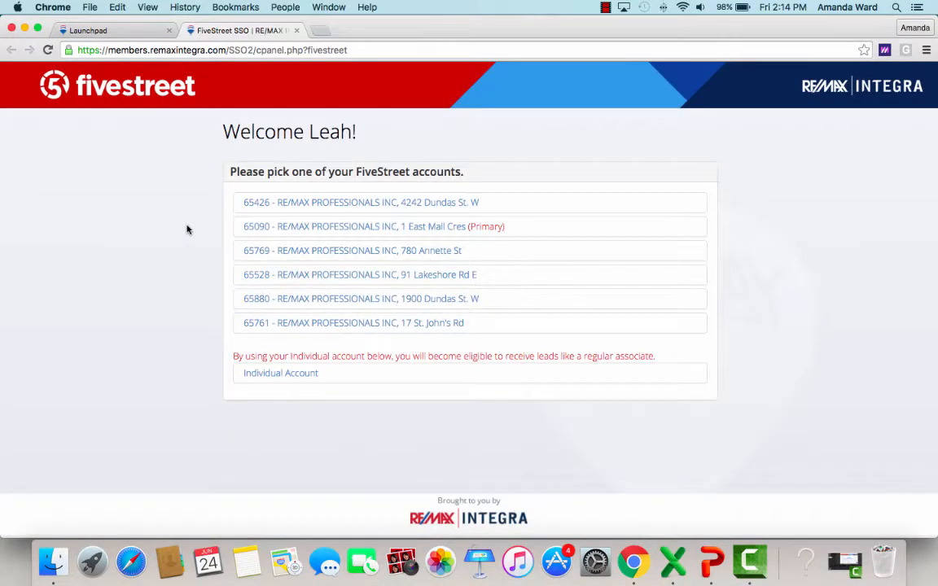
left_click(326, 208)
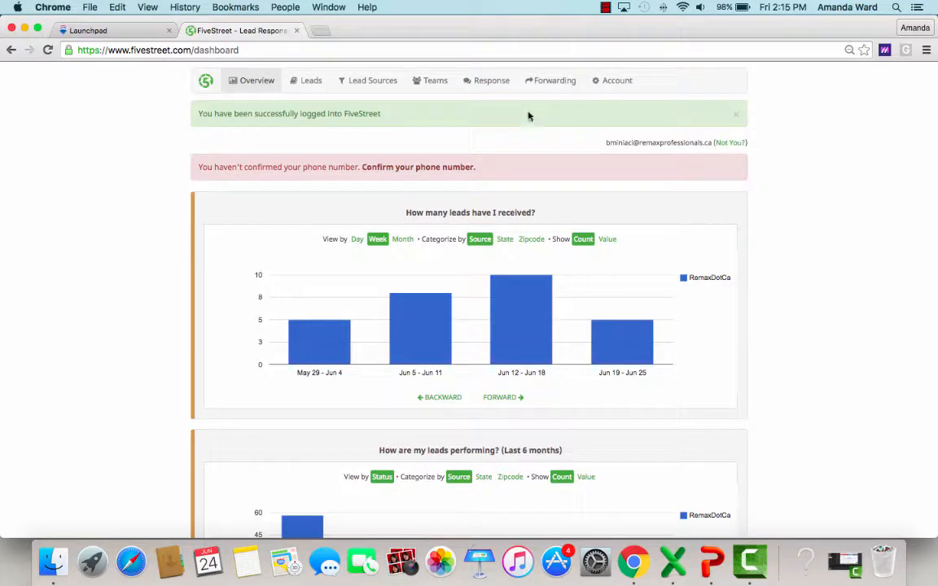
- Review the automatic lead forwarding rules, from the Broadcast Rule through the Rebroadcast Rule
left_click(548, 81)
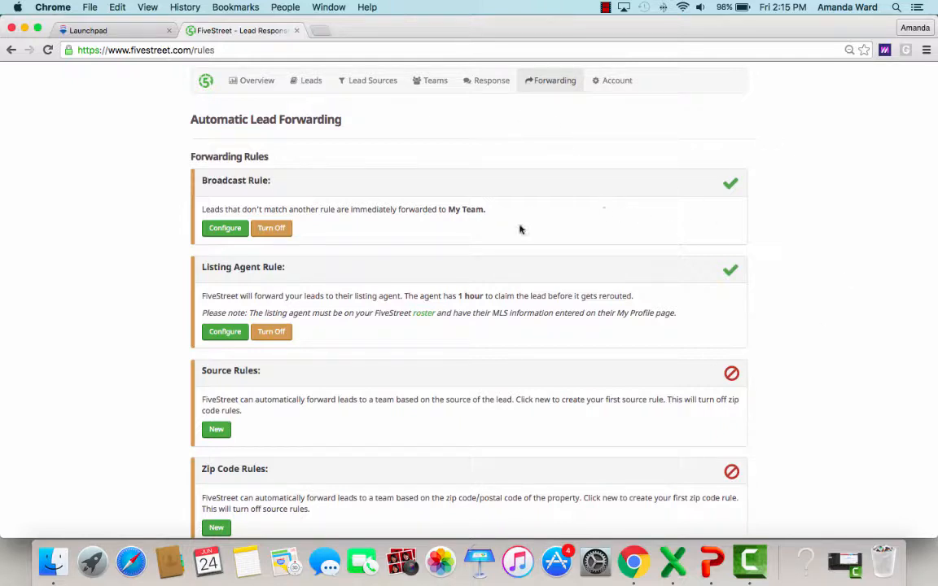
scroll(840, 320, "down", 1)
scroll(839, 319, "down", 5)
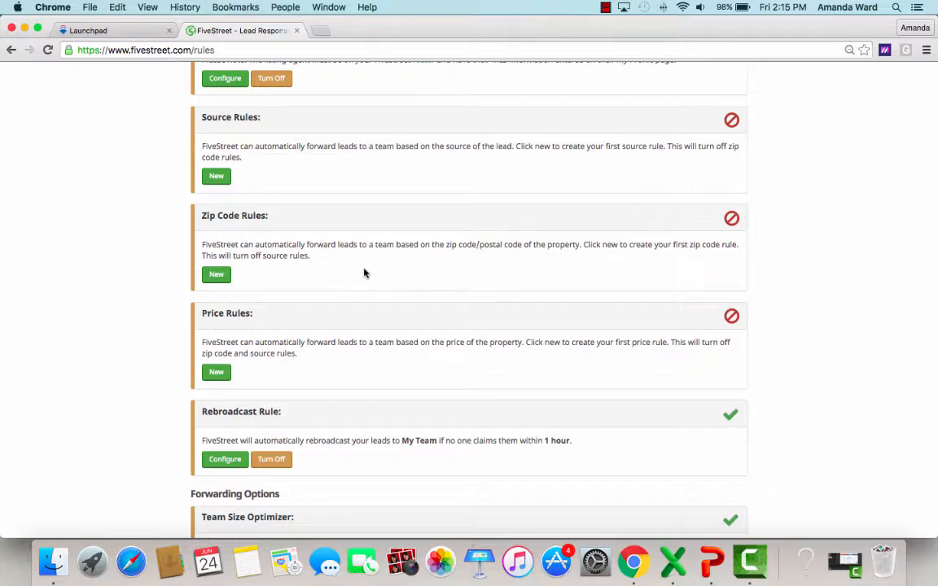
scroll(364, 273, "up", 6)
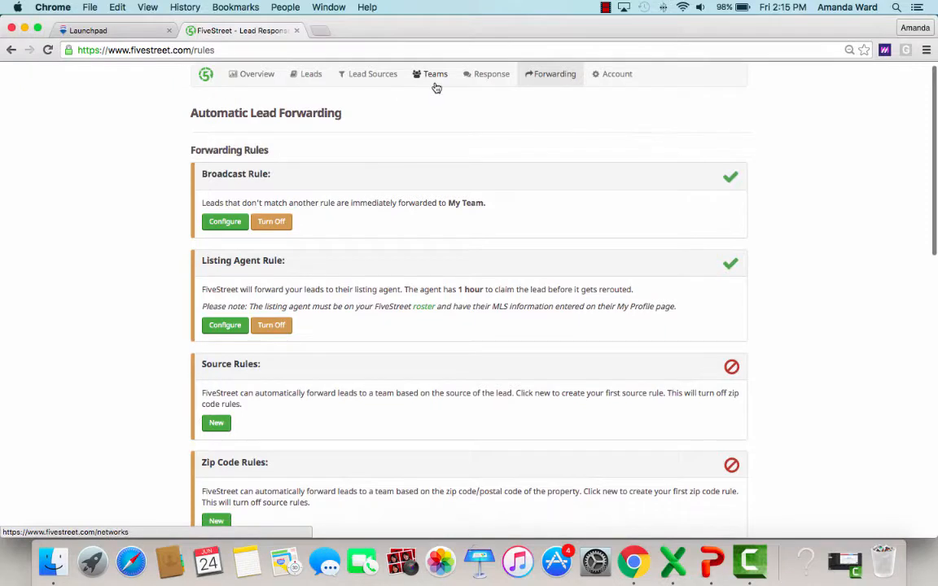
scroll(400, 95, "down", 1)
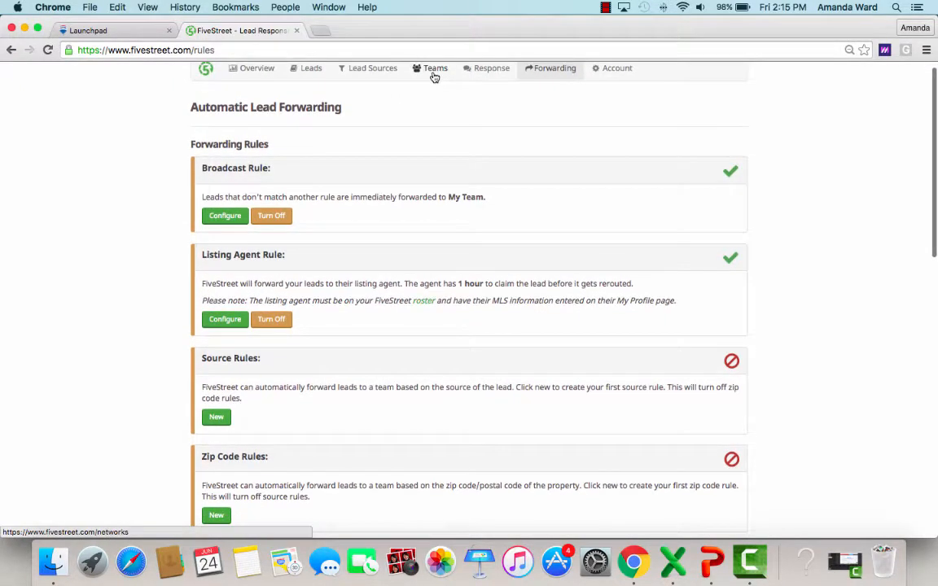
- Create and save a new team named "L5M Team"
left_click(434, 75)
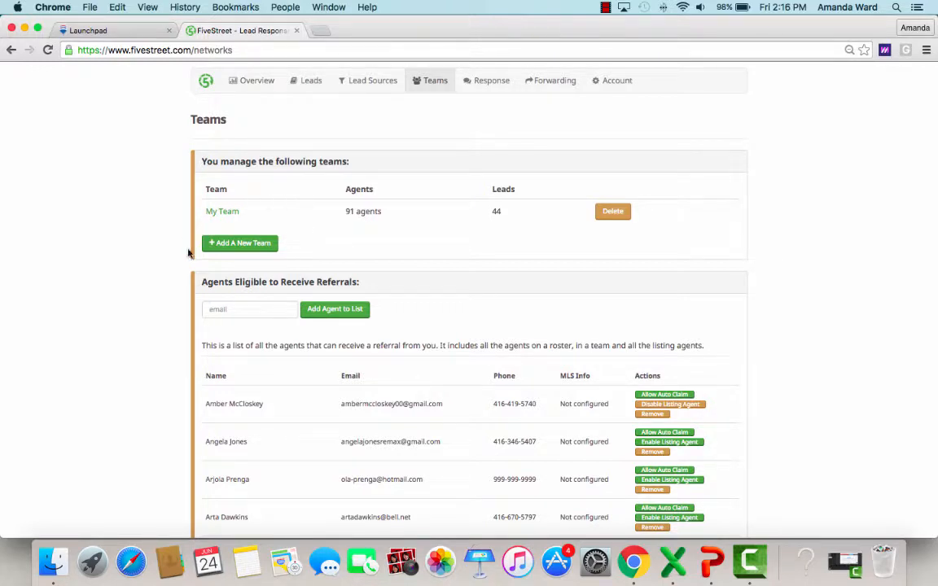
left_click(239, 245)
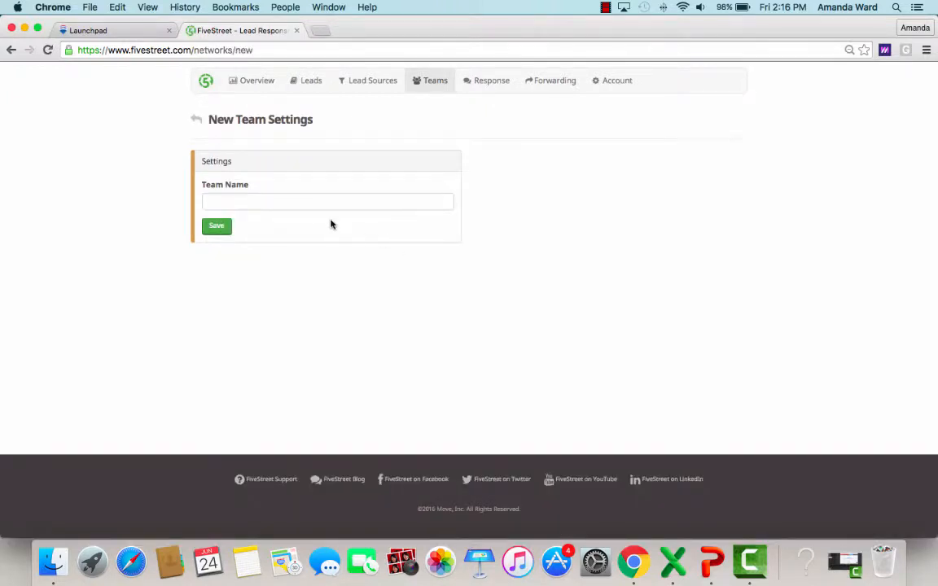
left_click(325, 202)
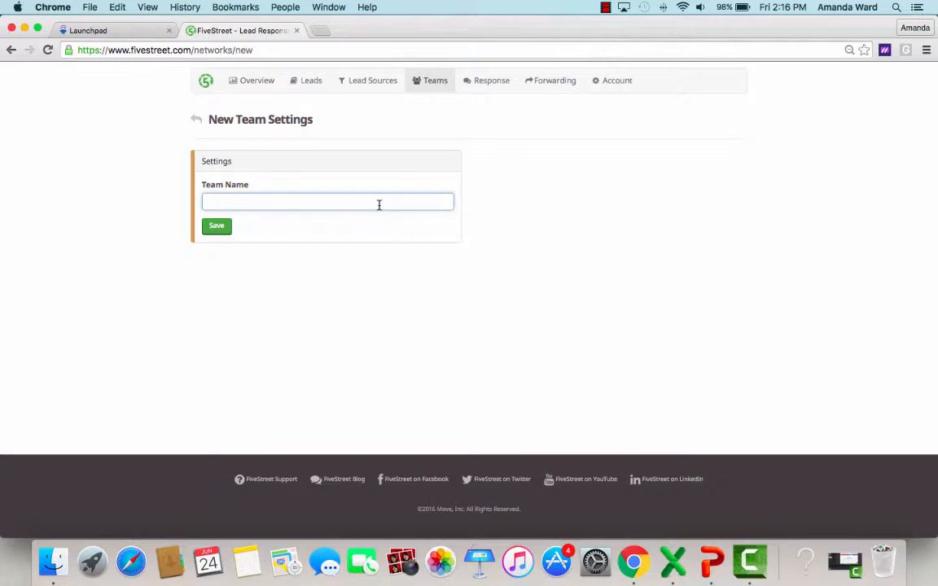
type("L5M Team")
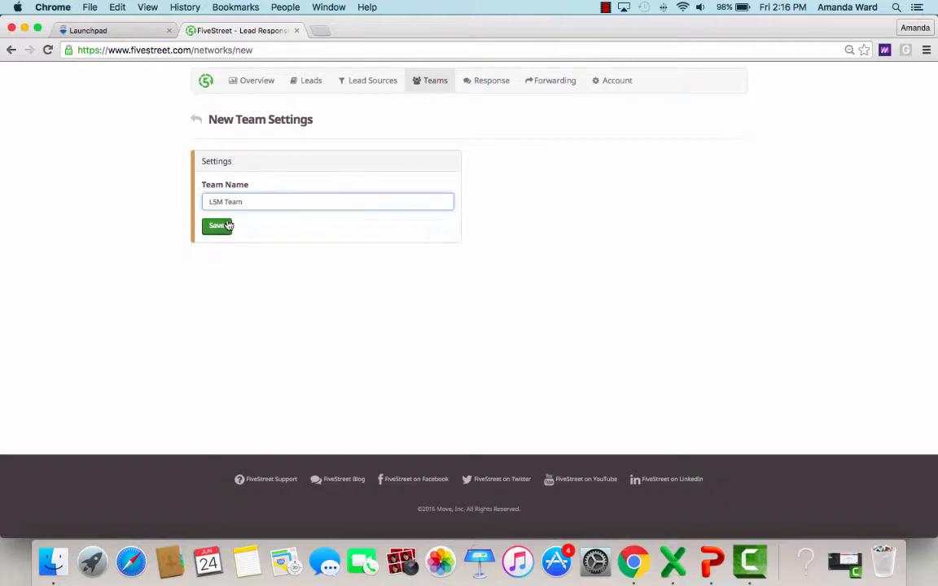
left_click(216, 227)
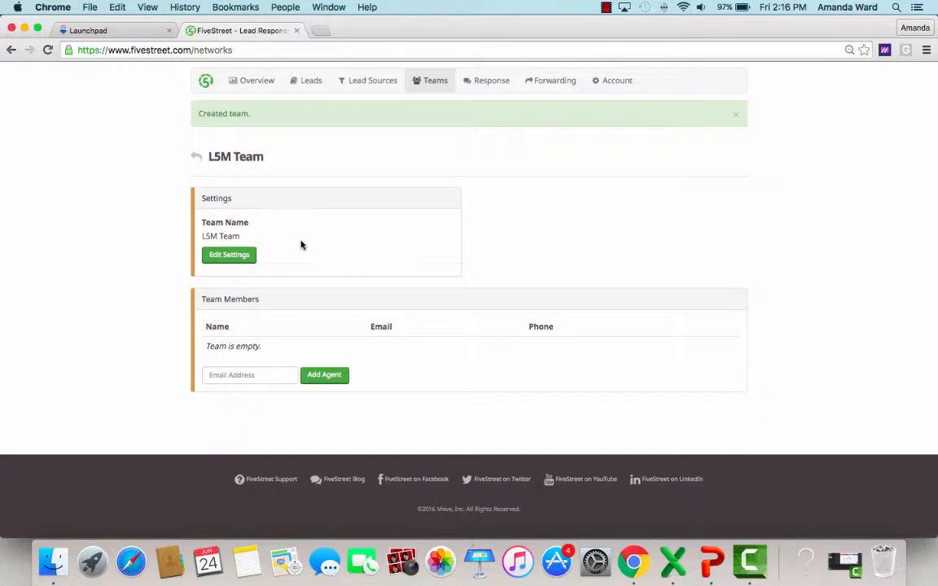
- Add two remaxintegra.com agents to the L5M Team by their e-mail addresses and return to the teams overview
left_click(235, 375)
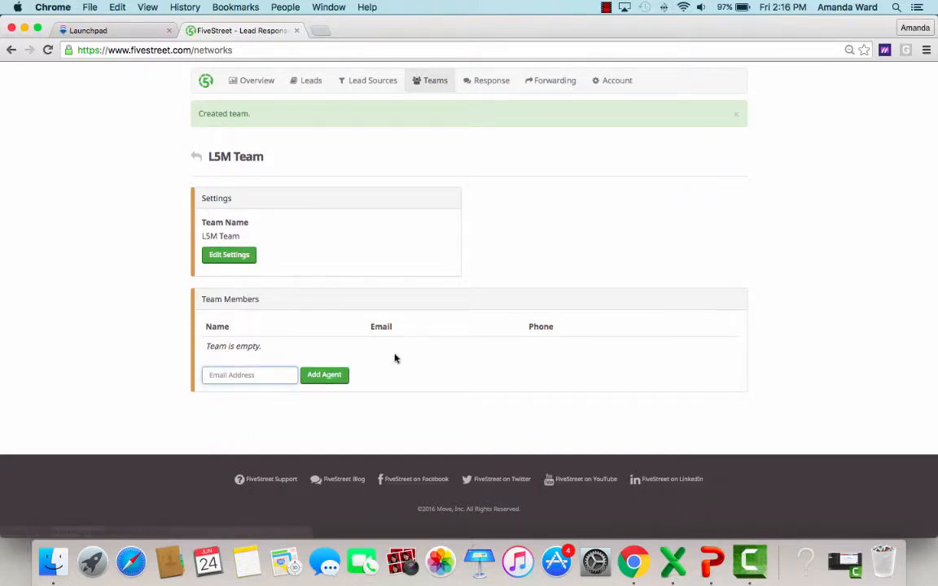
type("aw")
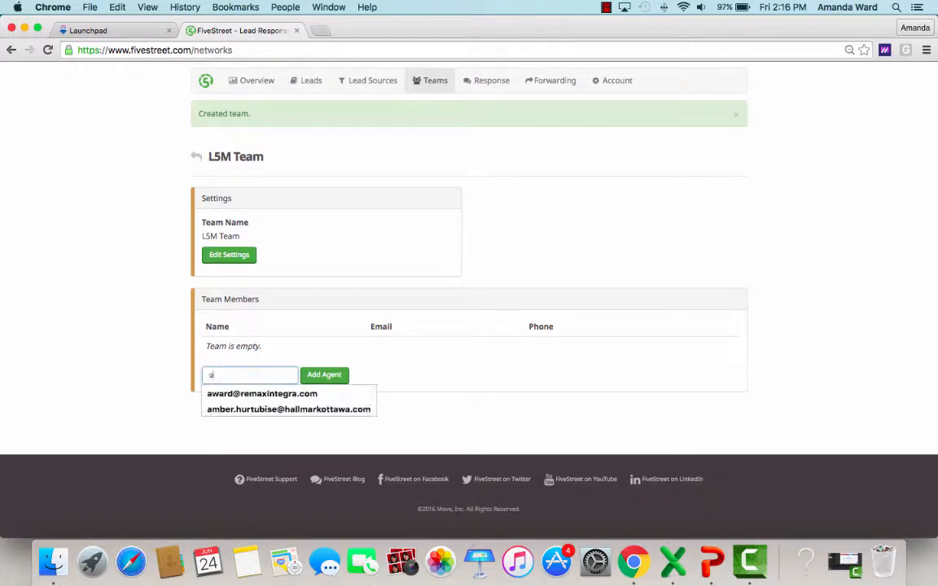
left_click(261, 394)
left_click(324, 374)
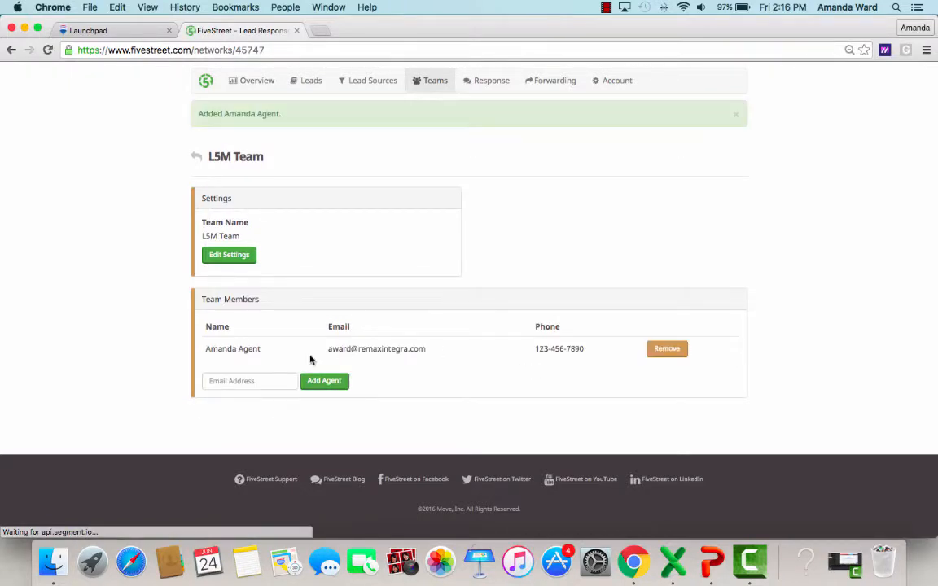
left_click(239, 380)
type("mh")
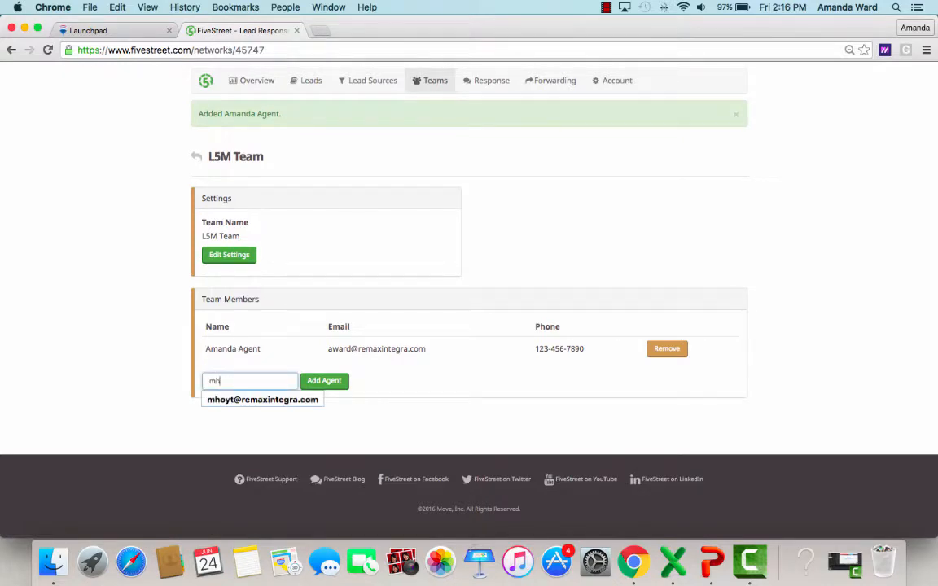
left_click(283, 400)
left_click(325, 381)
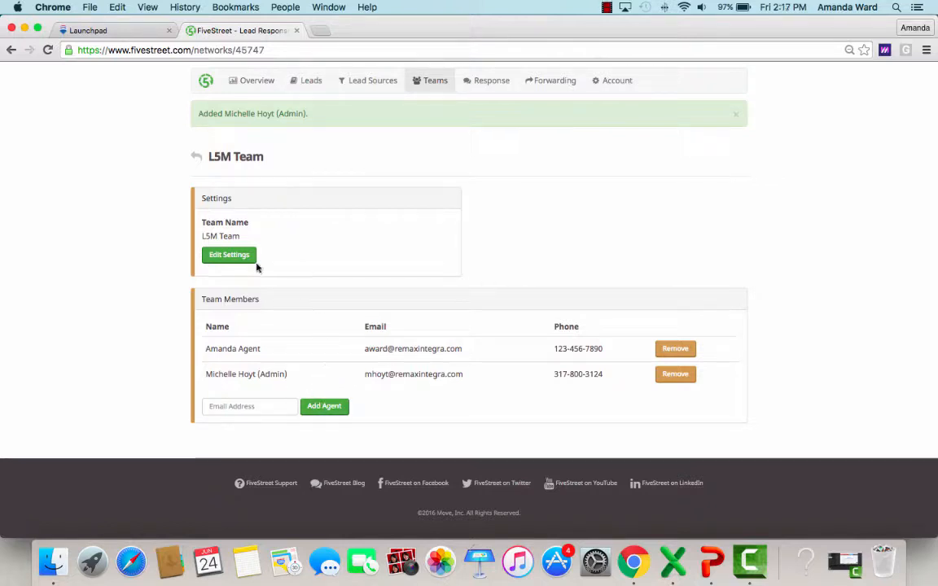
left_click(434, 83)
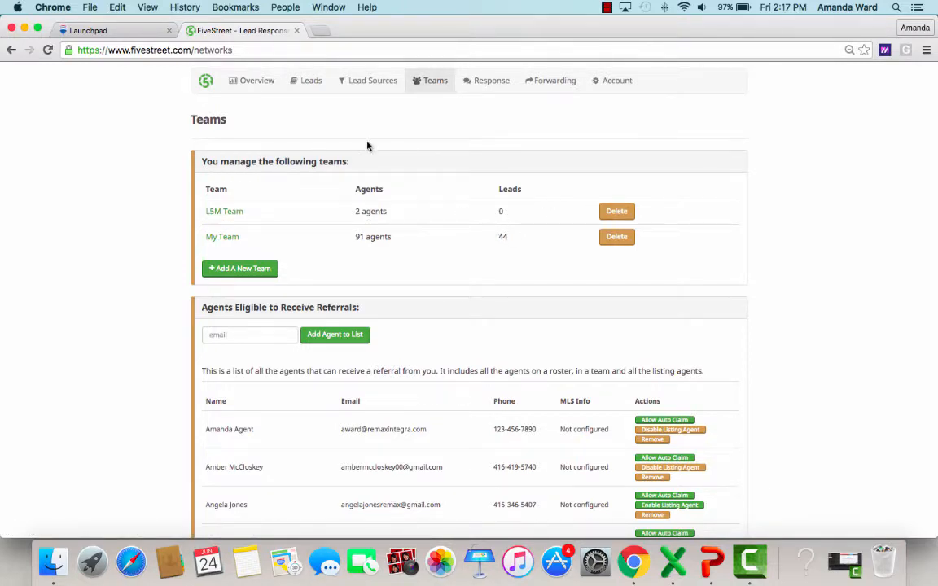
- Start a new Zip Code Rule for automatic lead forwarding
left_click(552, 84)
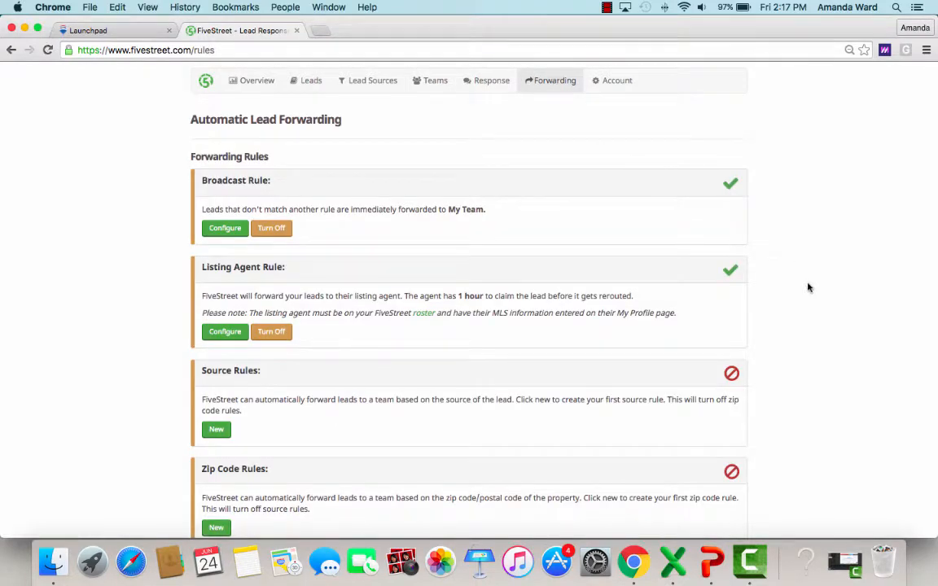
scroll(808, 287, "down", 5)
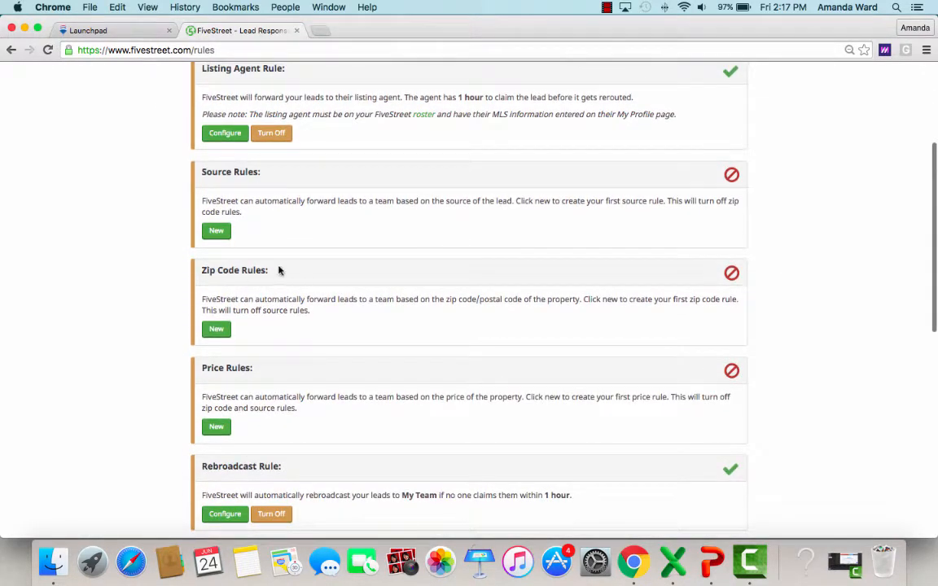
left_click(215, 330)
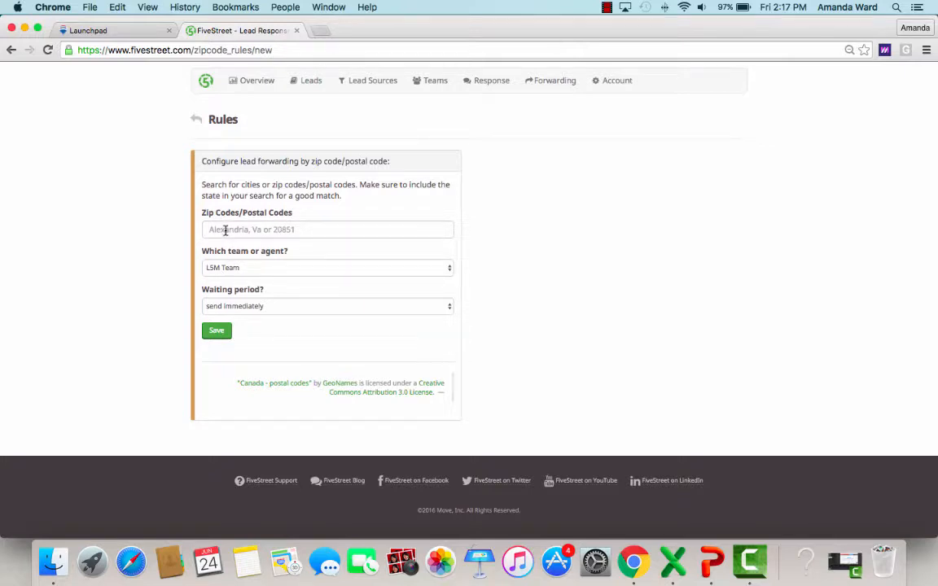
left_click(223, 230)
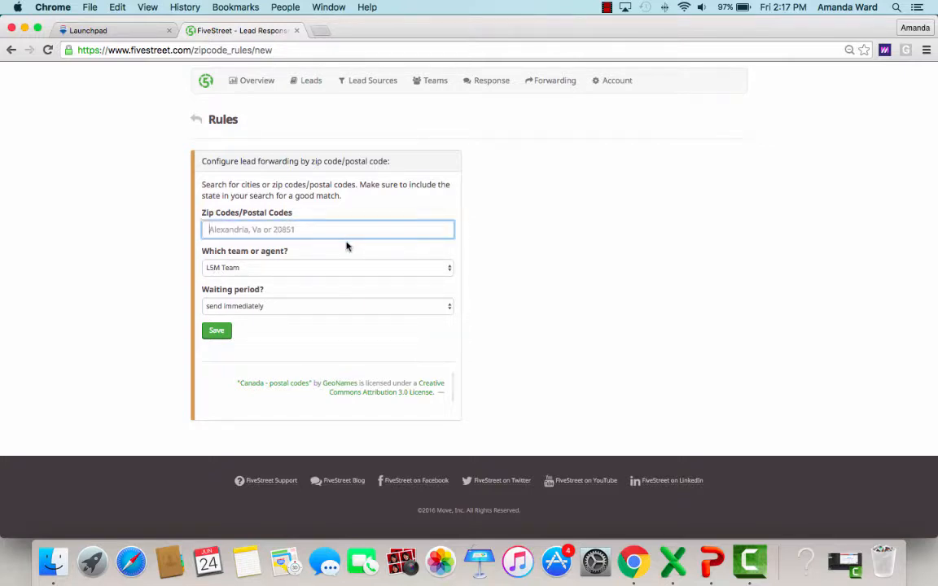
type("L5m")
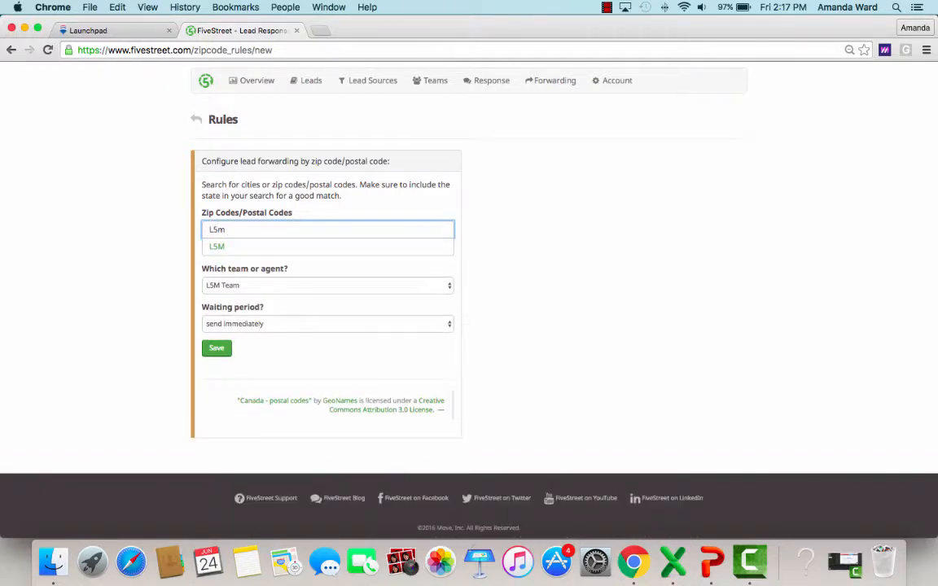
key("Return")
left_click(218, 249)
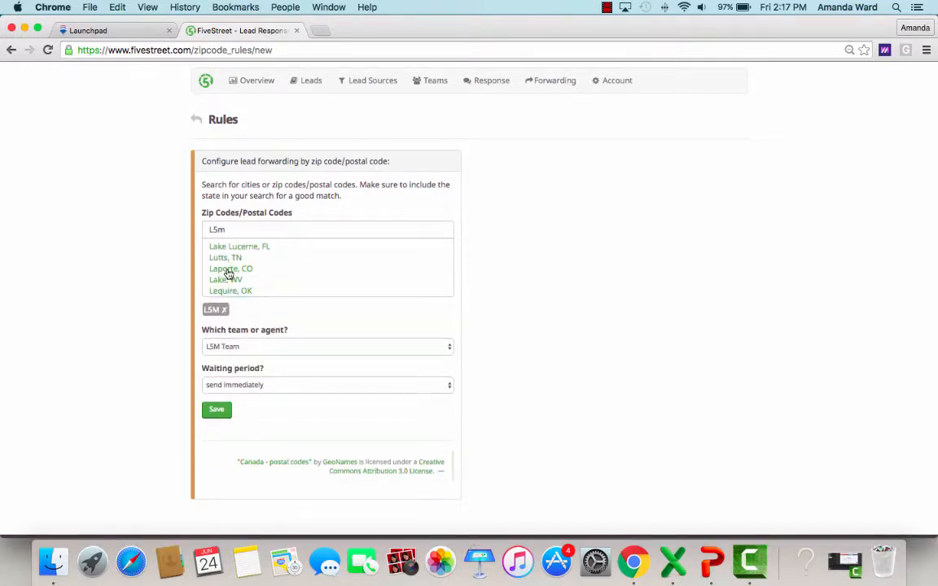
left_click(224, 311)
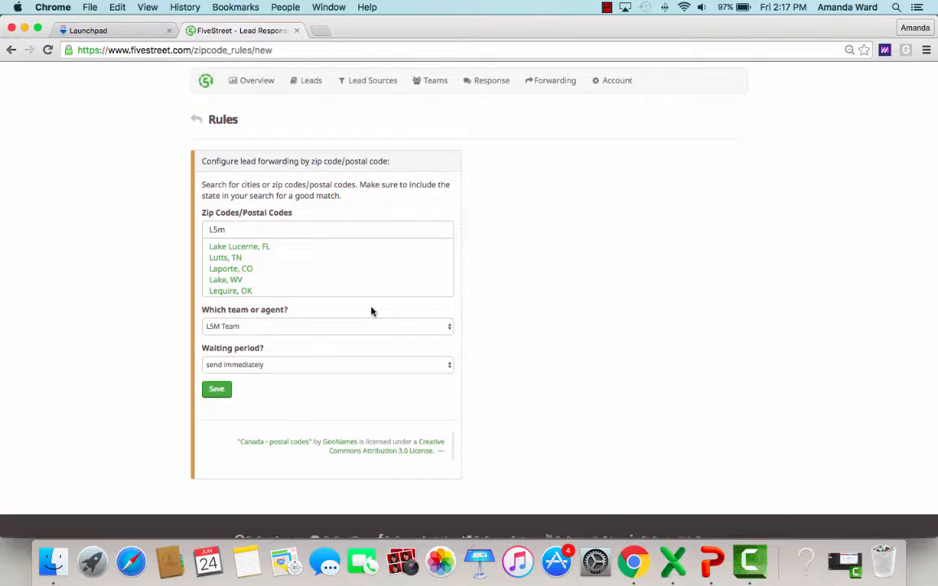
left_click(233, 231)
left_click_drag(232, 231, 181, 230)
key("BackSpace")
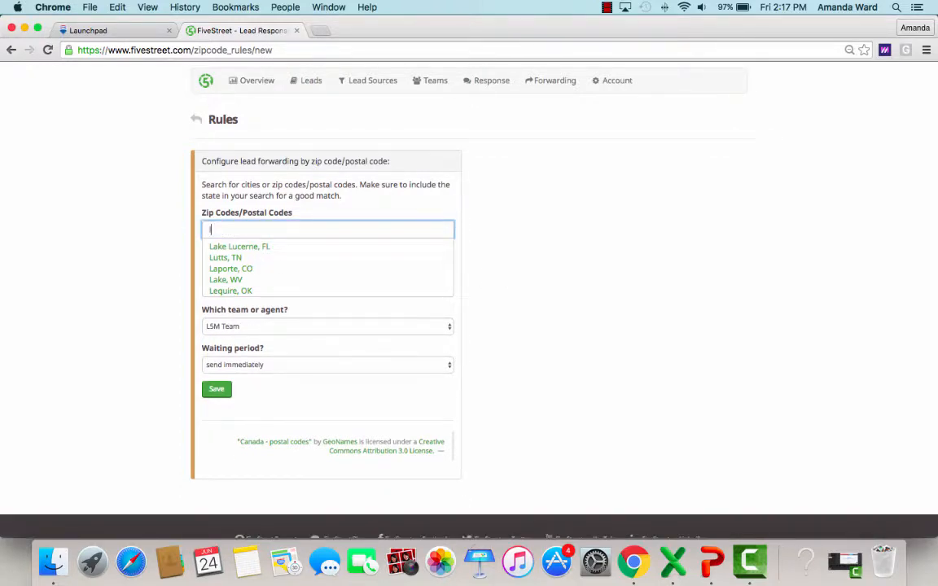
- Add postal code L5M to the rule, assign it to L5M Team with the waiting period "send immediately", and save it
type("L5M")
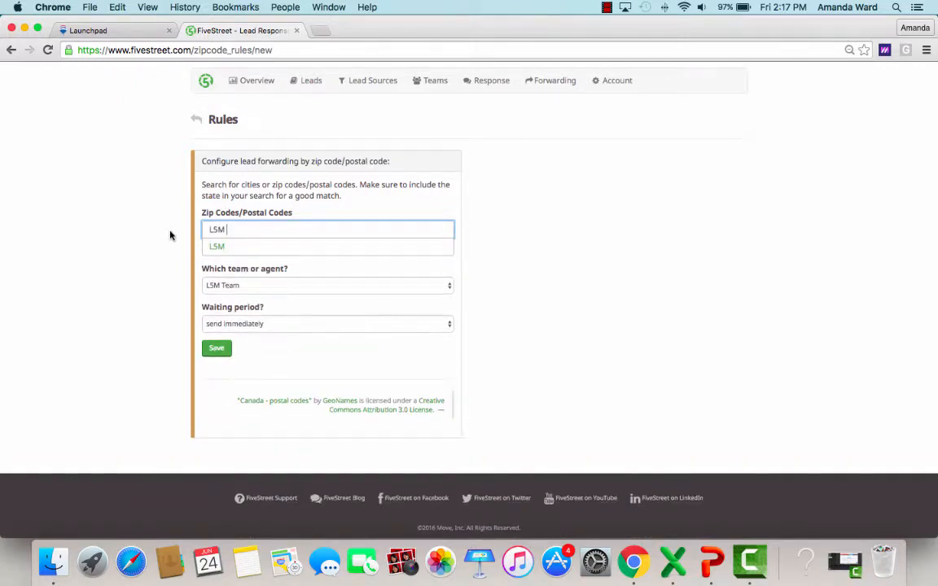
left_click(214, 246)
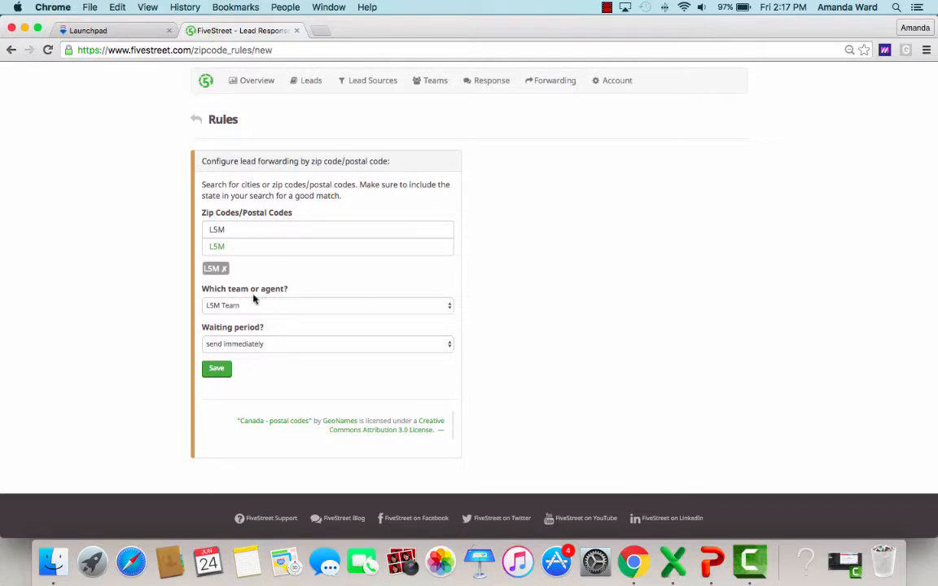
left_click(450, 308)
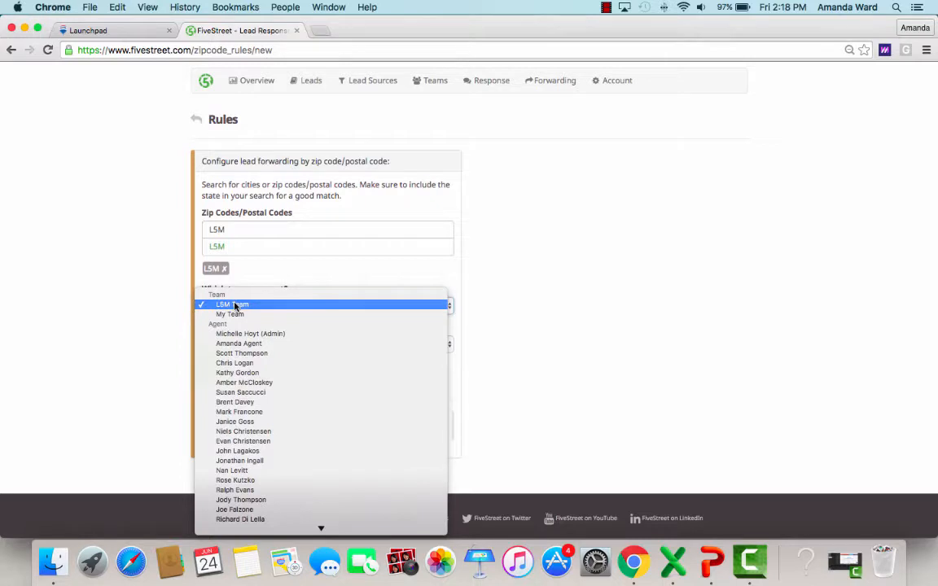
left_click(309, 305)
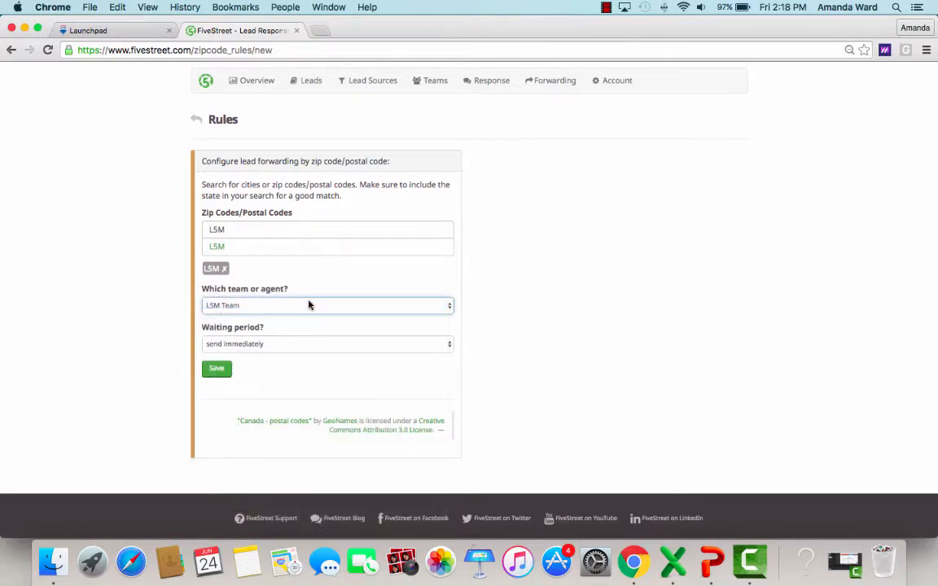
left_click(247, 346)
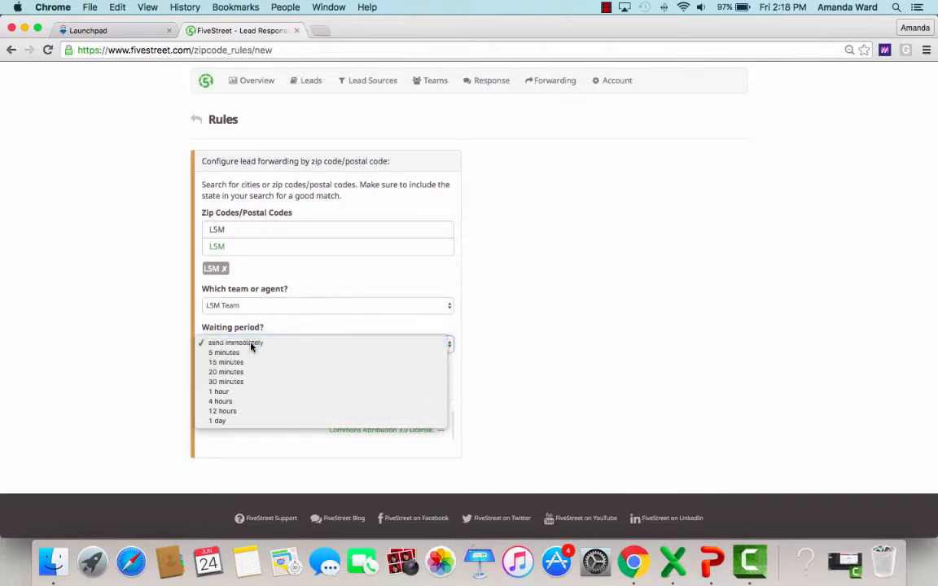
left_click(250, 343)
left_click(217, 368)
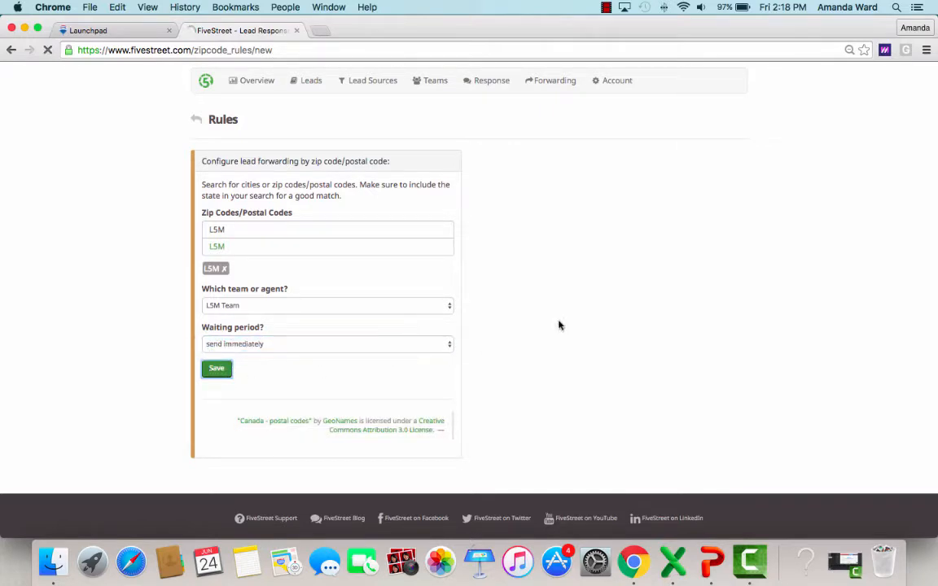
- Review the Automatic Lead Forwarding rules, comparing the new L5M Team zip code rule with the broadcast, listing agent, source and price rules
scroll(839, 355, "down", 1)
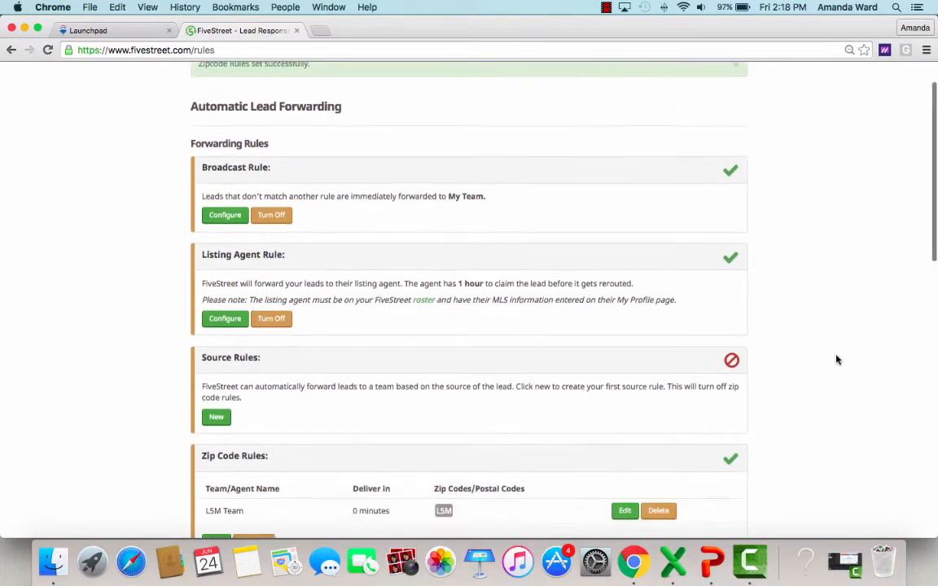
scroll(836, 358, "down", 5)
scroll(834, 356, "up", 4)
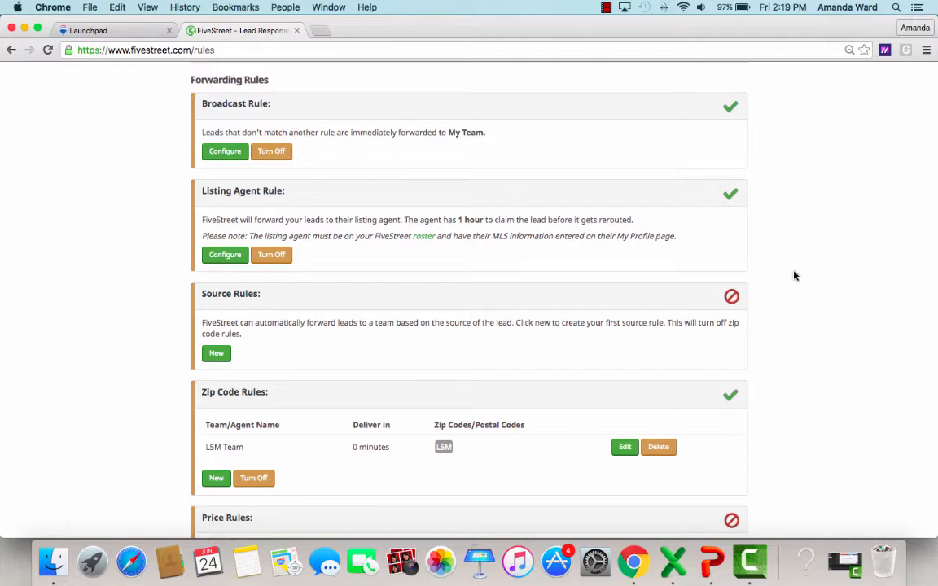
scroll(795, 275, "down", 3)
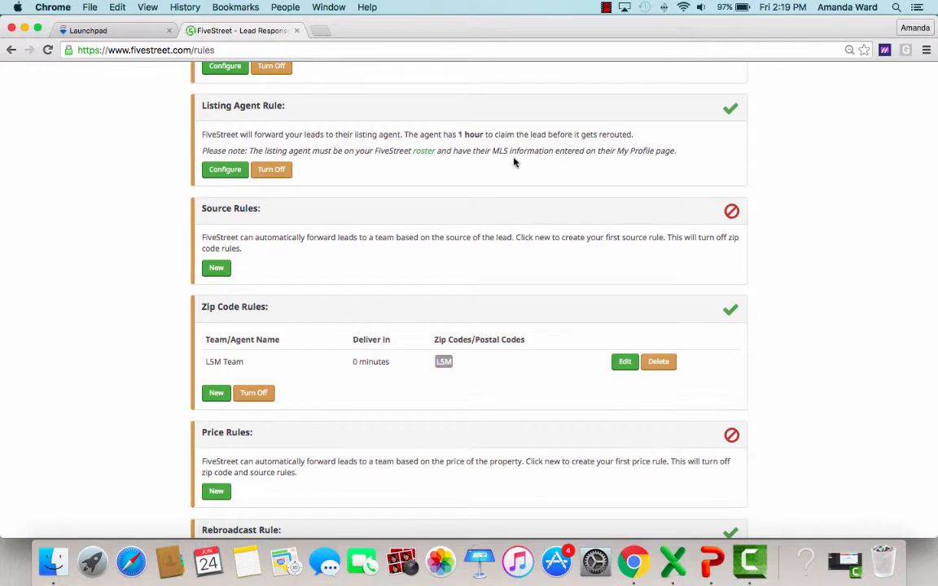
scroll(513, 161, "up", 3)
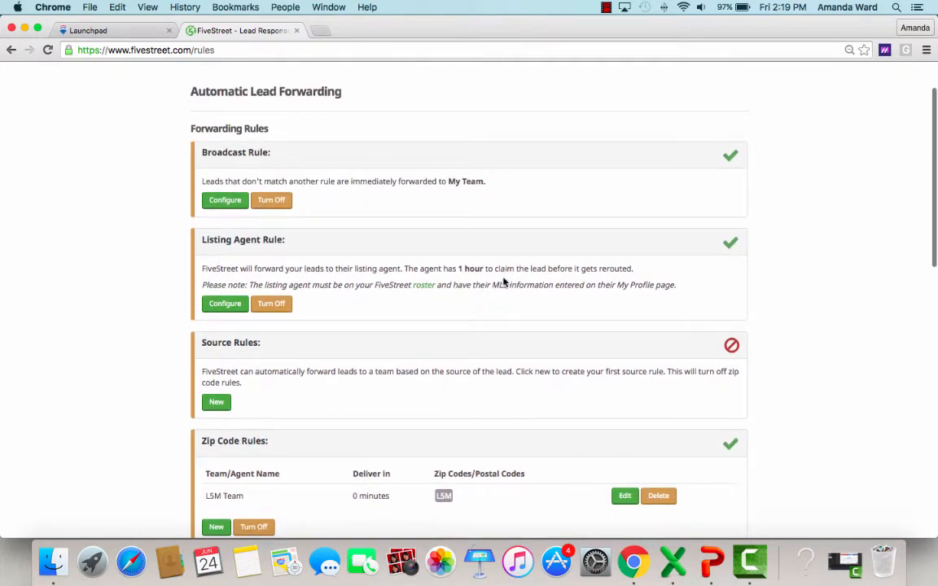
scroll(504, 281, "down", 3)
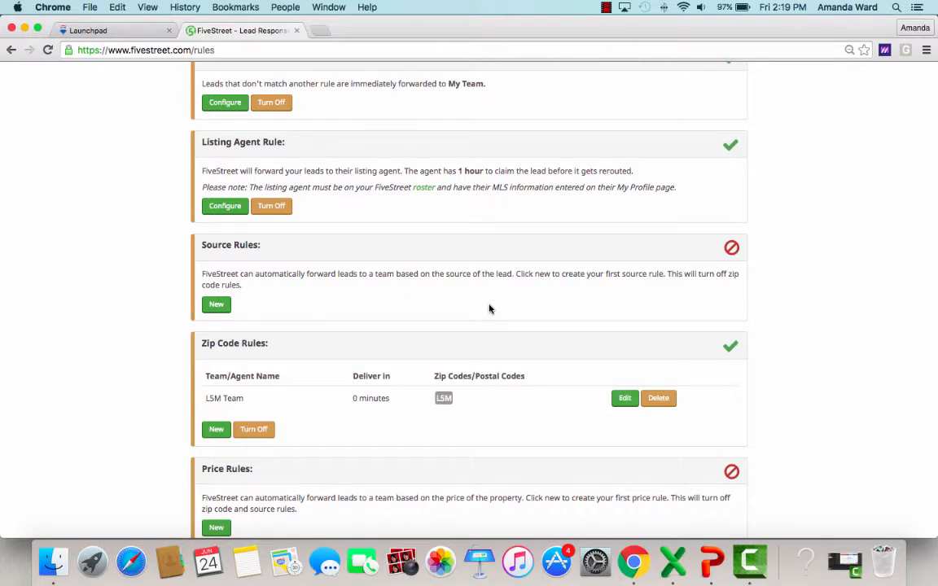
scroll(490, 308, "up", 1)
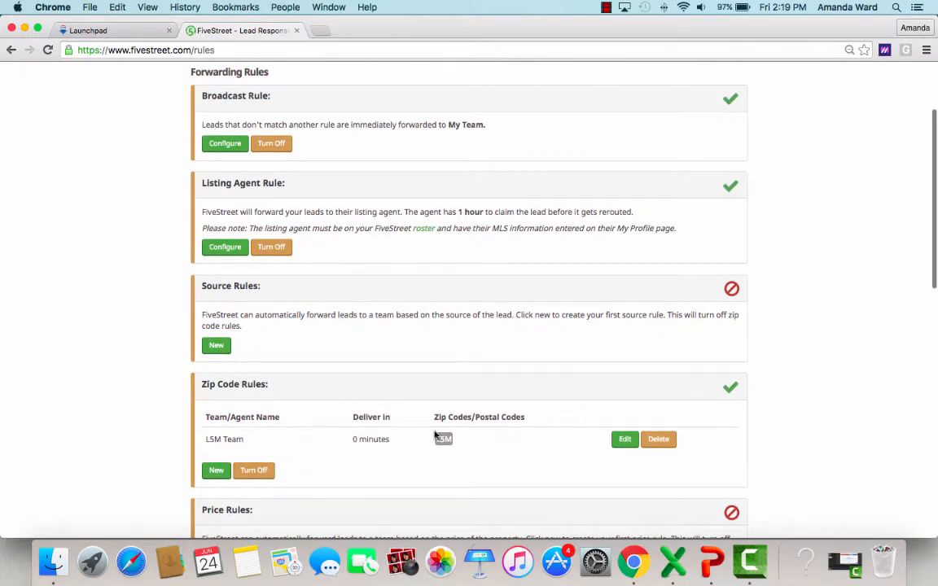